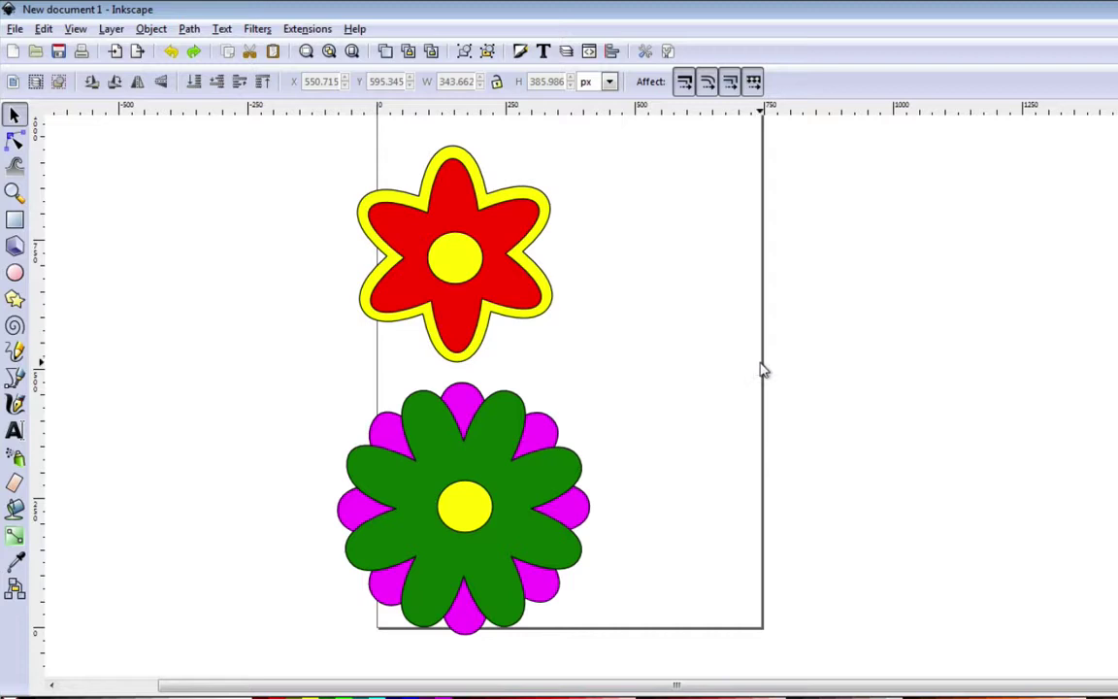
Paste the red six-pointed star and magenta eight-pointed star beside the two flowers
key(ctrl+v)
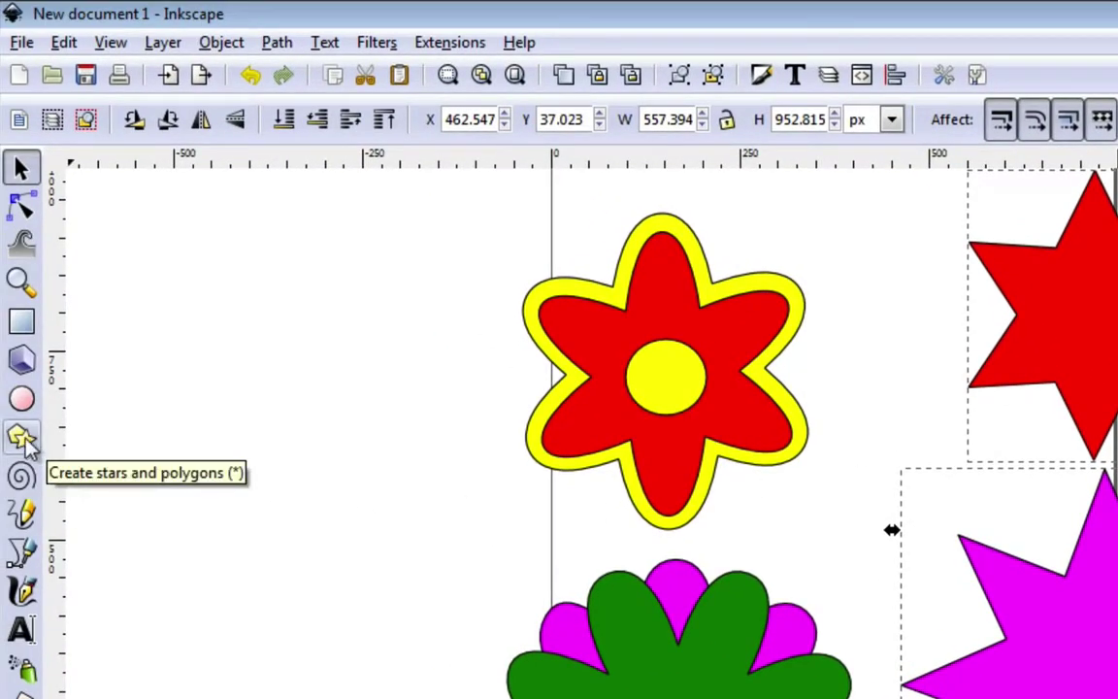
Draw a yellow star left of the flowers with the Star tool and set its corners to 7
click(24, 438)
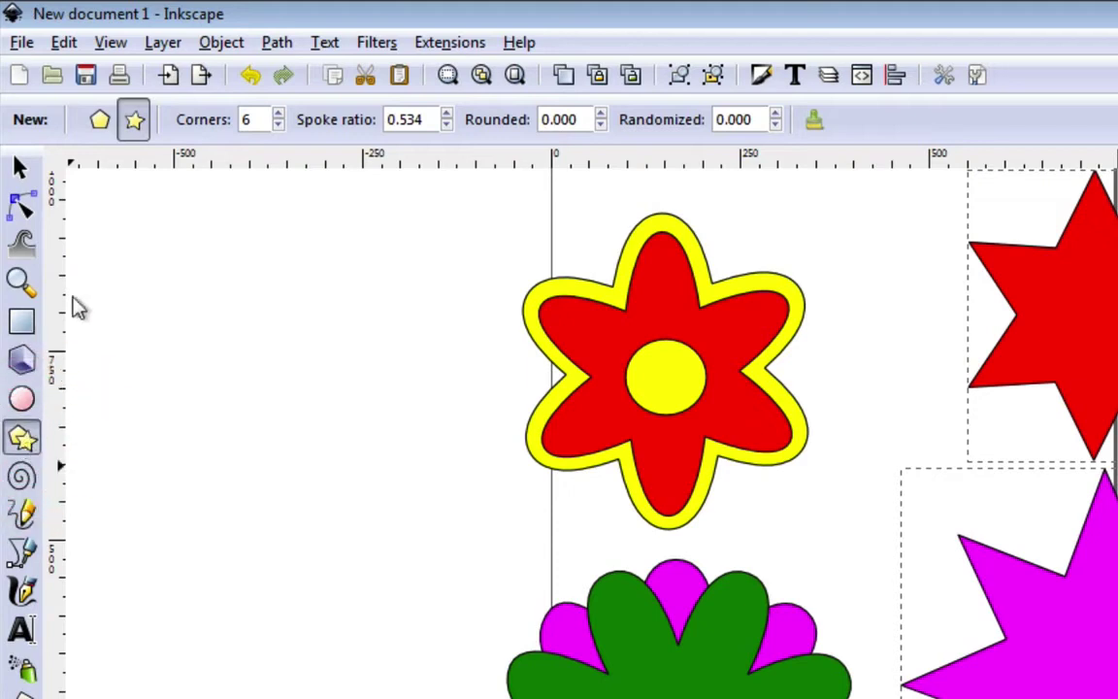
click(136, 119)
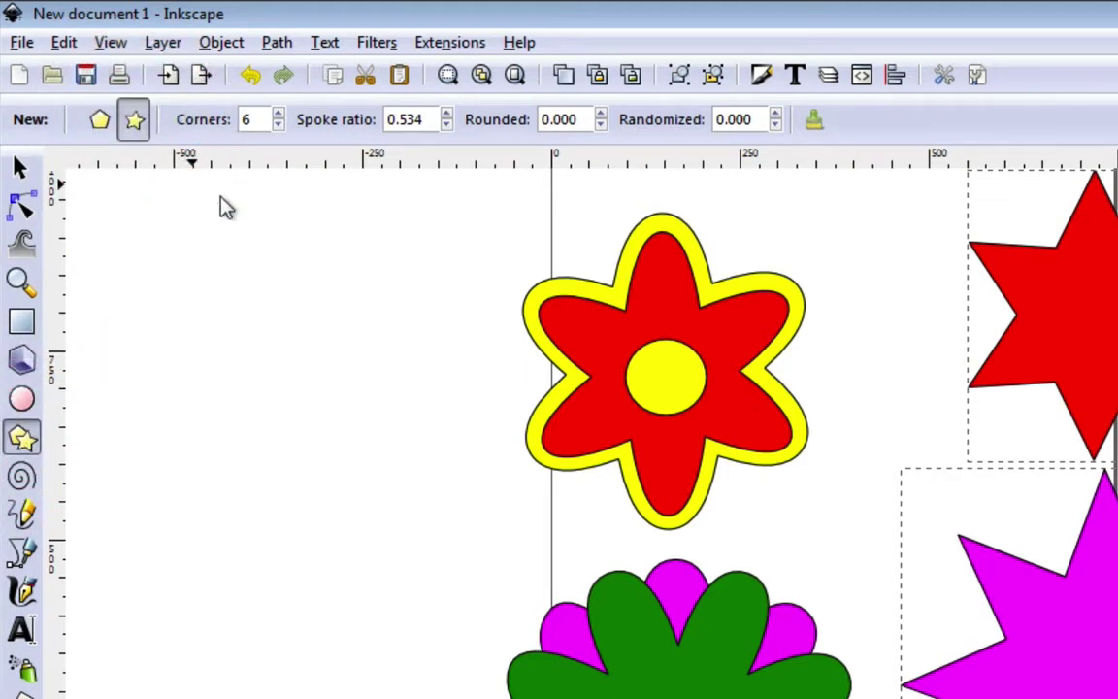
drag(225, 370, 326, 477)
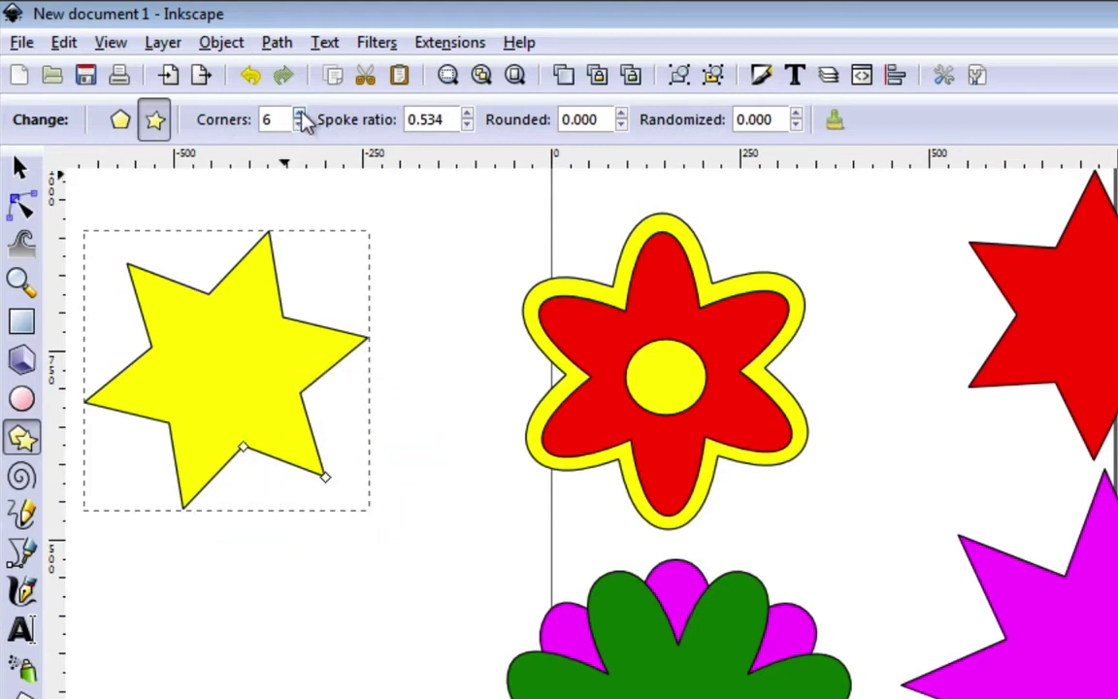
click(299, 114)
click(299, 126)
click(299, 126)
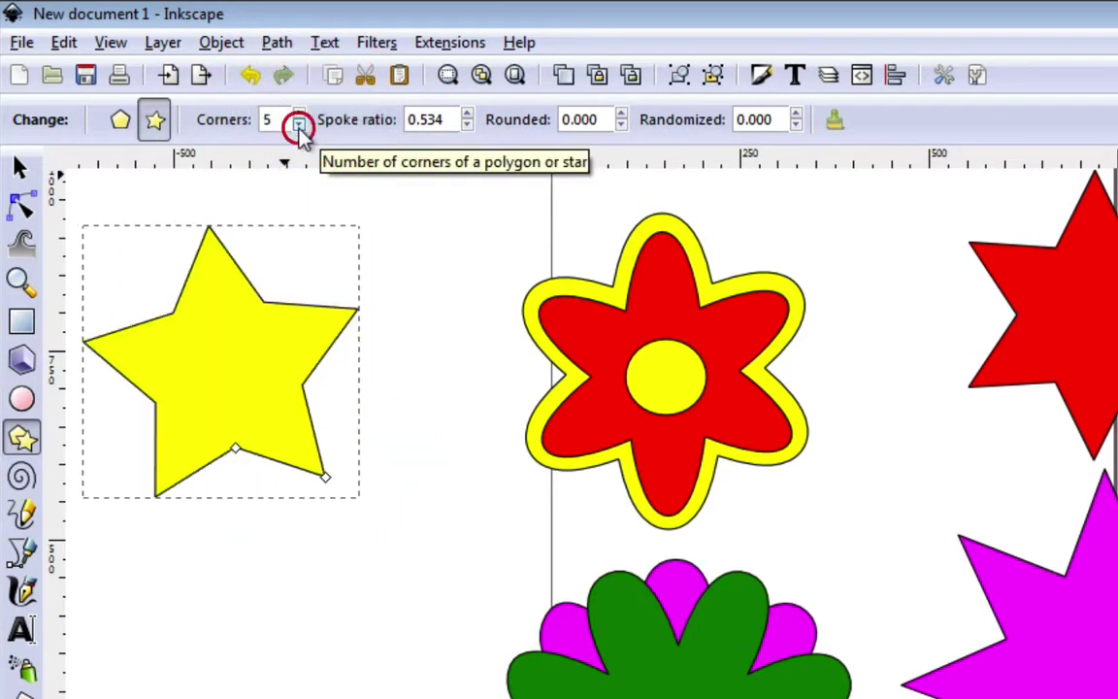
click(299, 126)
click(299, 114)
click(299, 114)
click(299, 114)
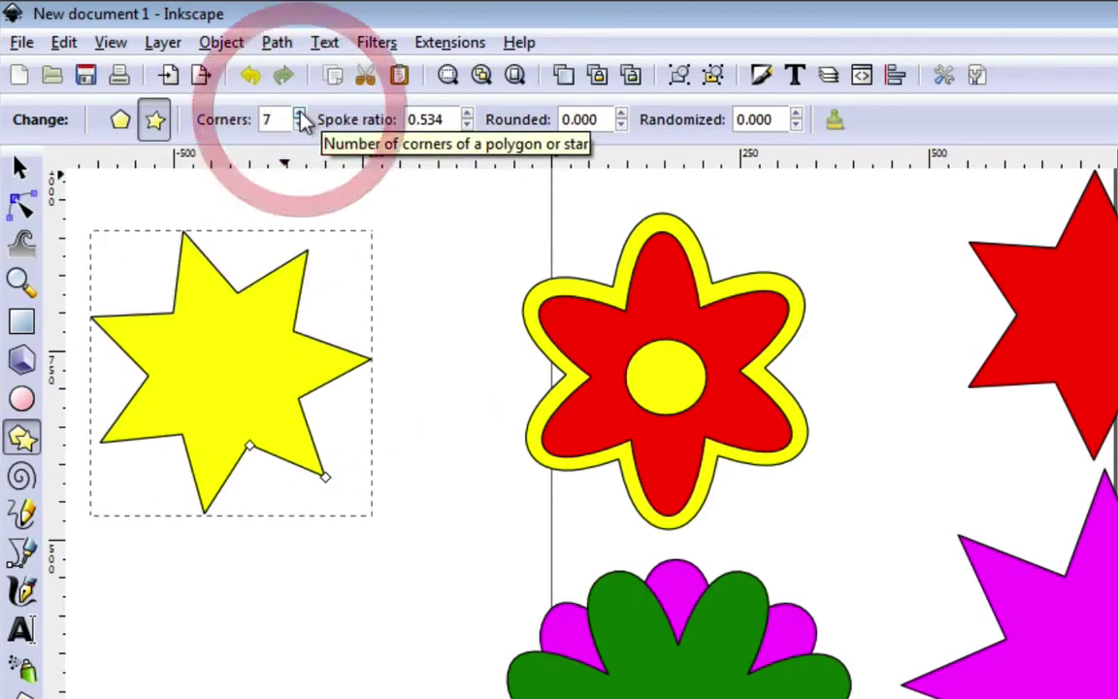
click(299, 113)
click(299, 127)
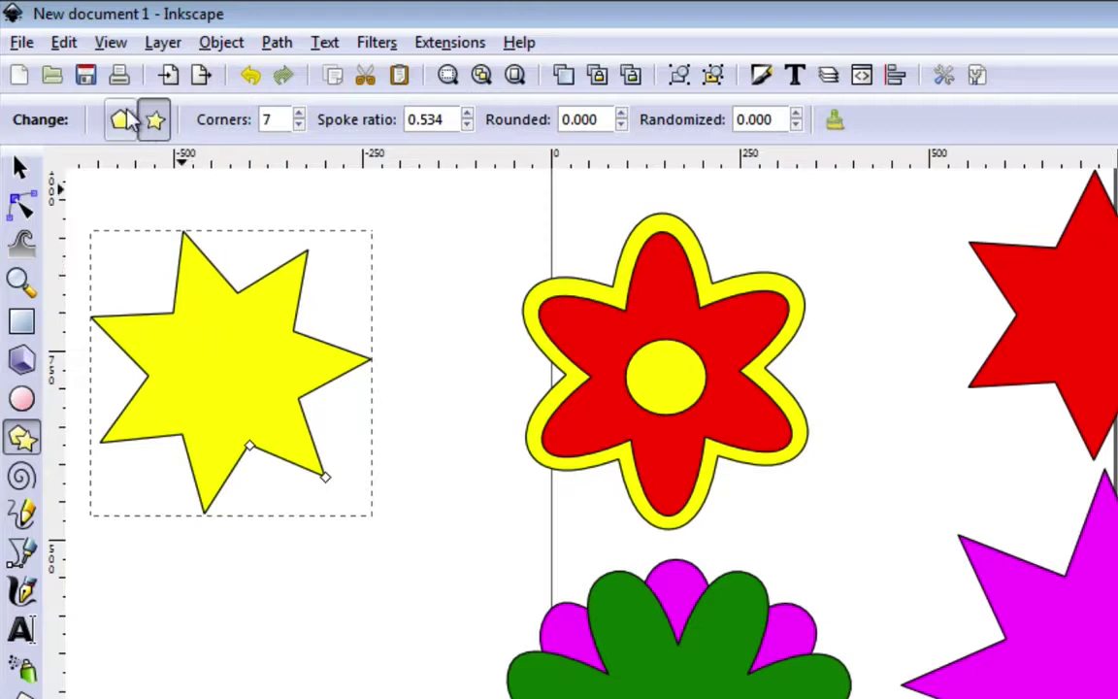
Select the yellow seven-pointed star and delete it
click(20, 194)
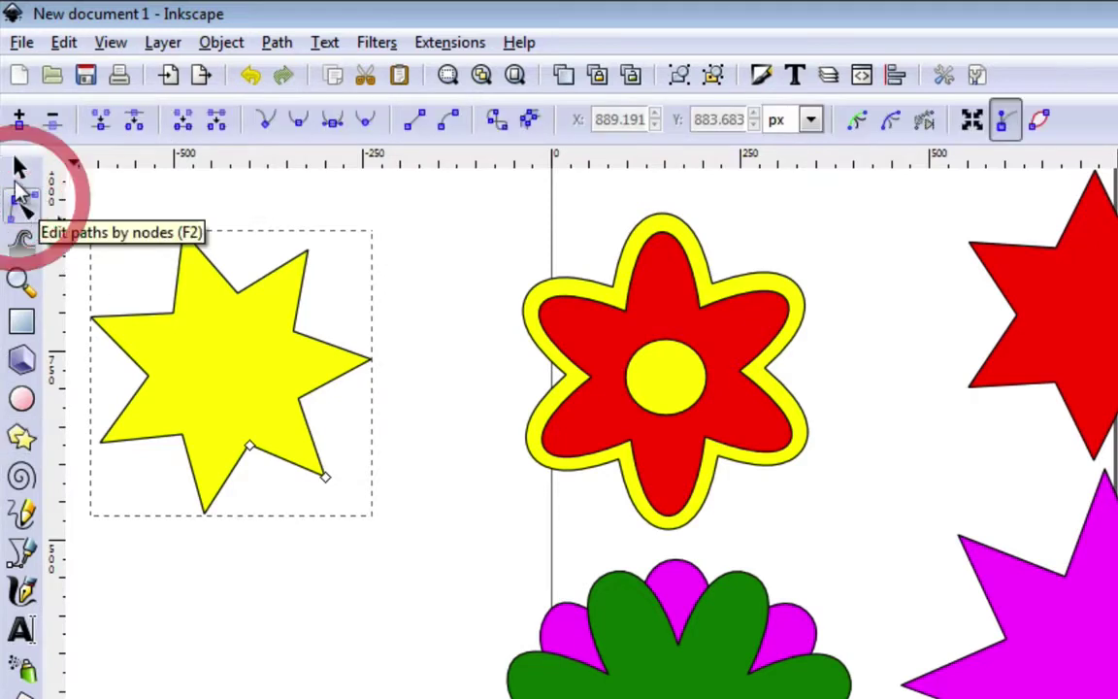
click(19, 167)
click(187, 381)
key(Delete)
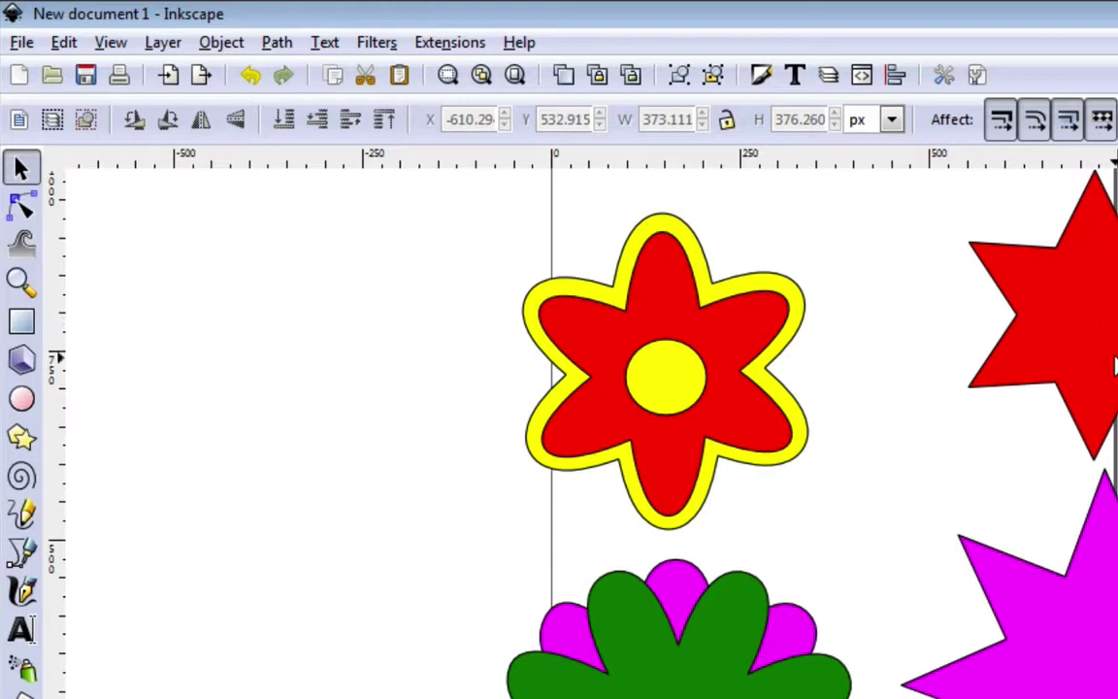
Select the red six-pointed star with the Node tool and bring up the Path menu
scroll(656, 332, up, 3)
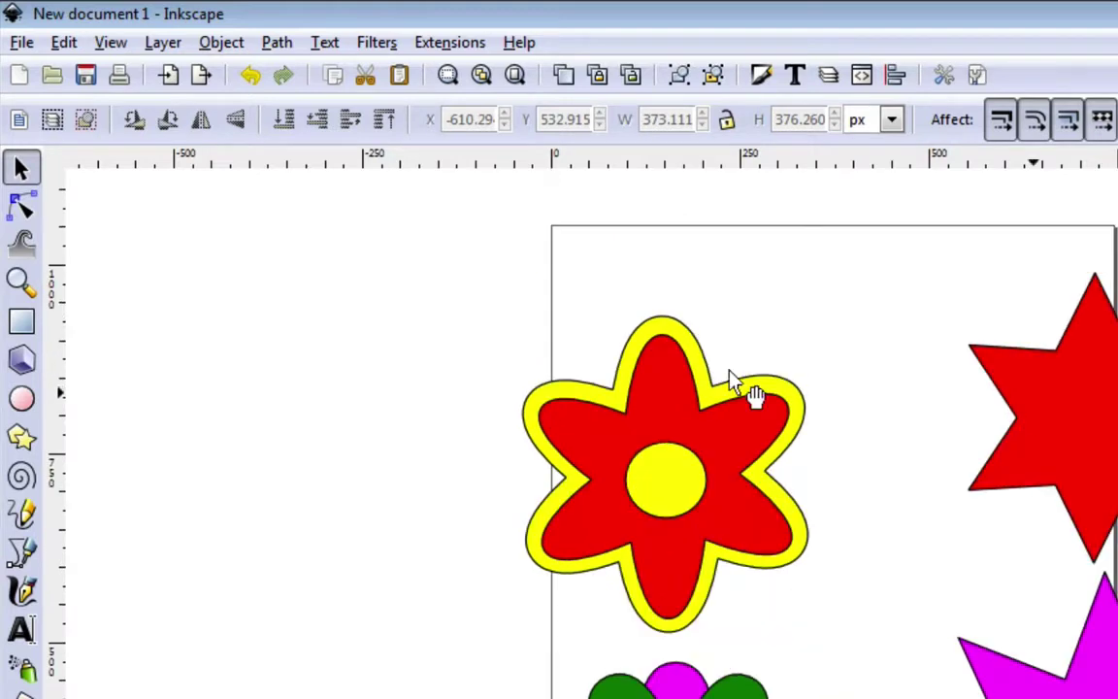
click(21, 211)
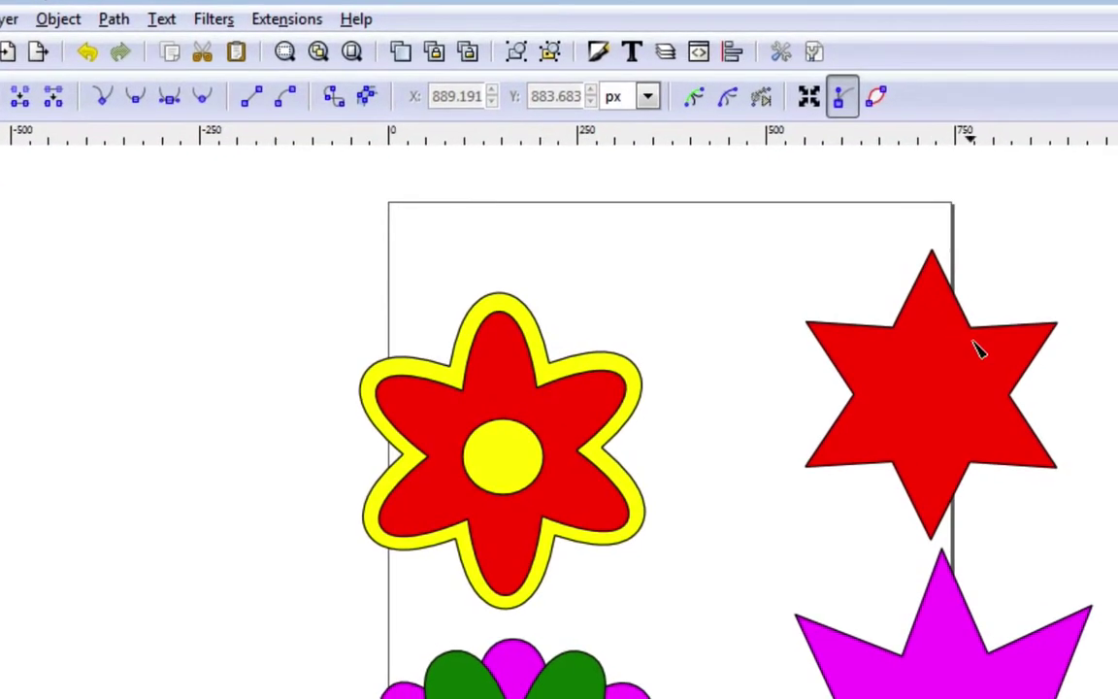
click(982, 340)
click(986, 333)
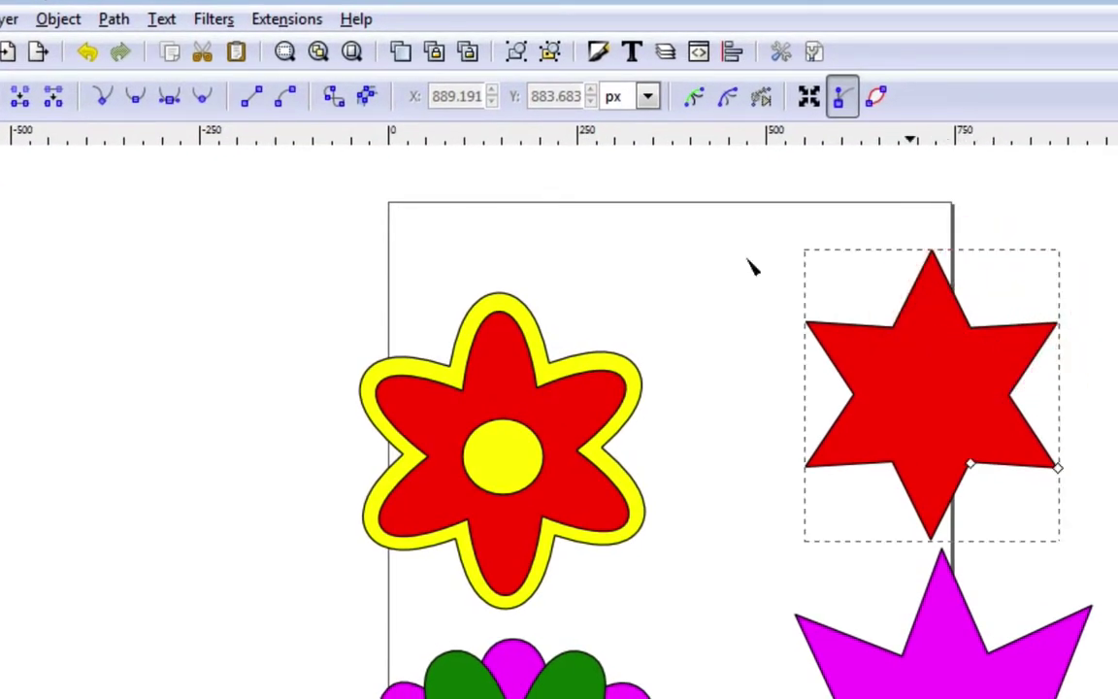
click(115, 21)
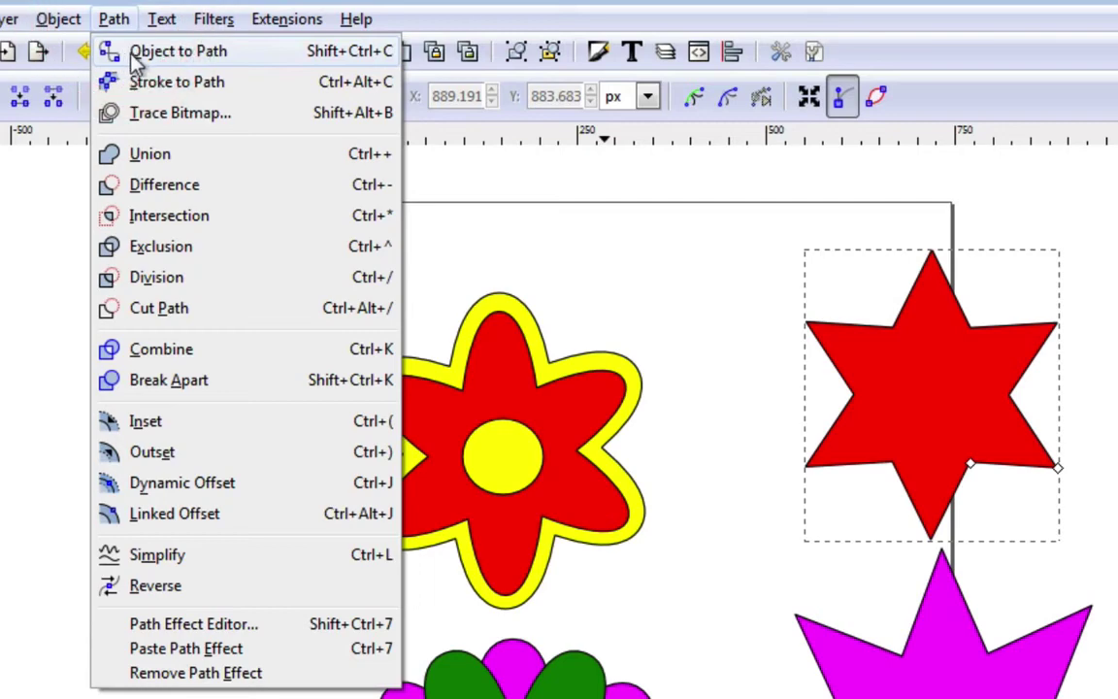
Convert the red star to a path and make its six outer point nodes symmetric
click(133, 54)
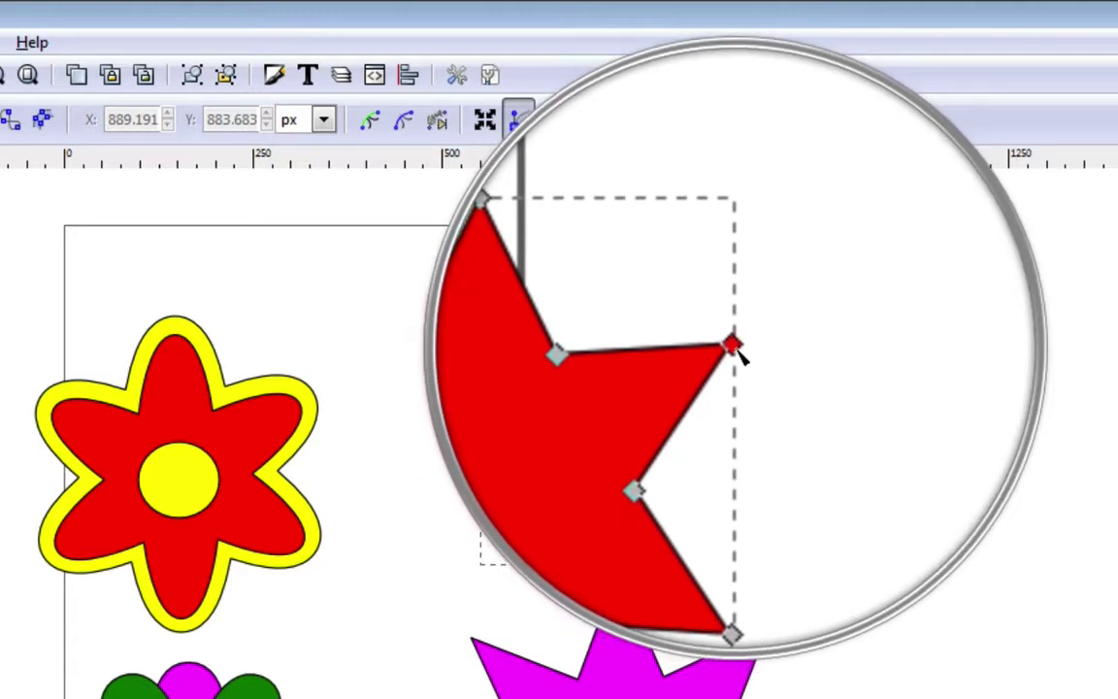
click(735, 347)
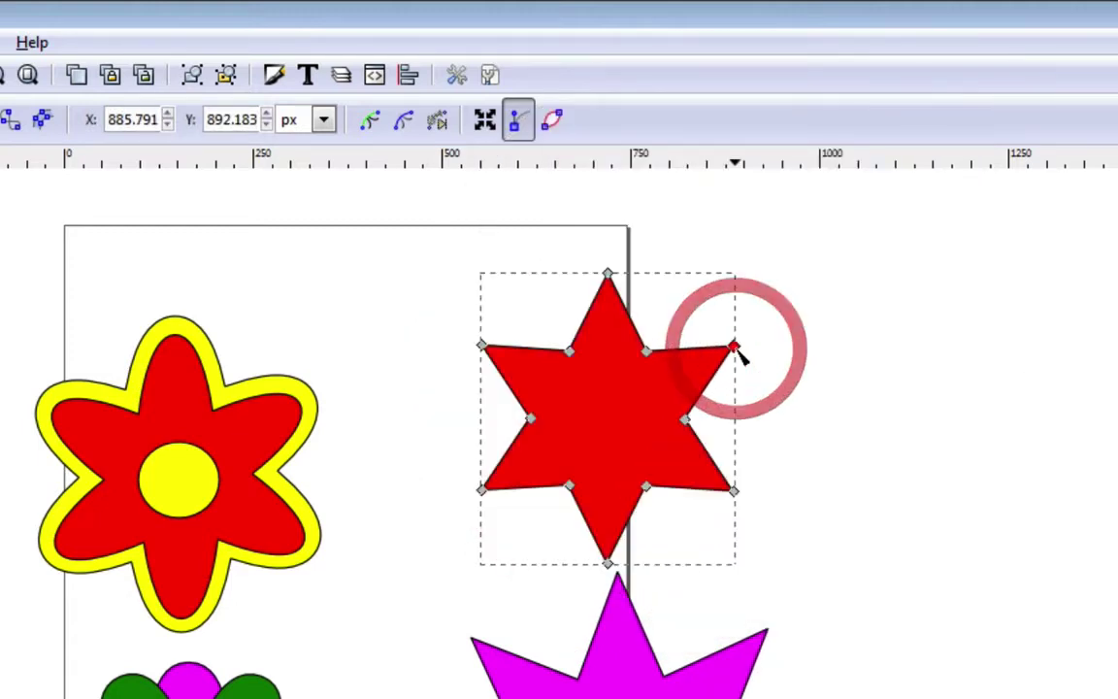
shift+click(735, 491)
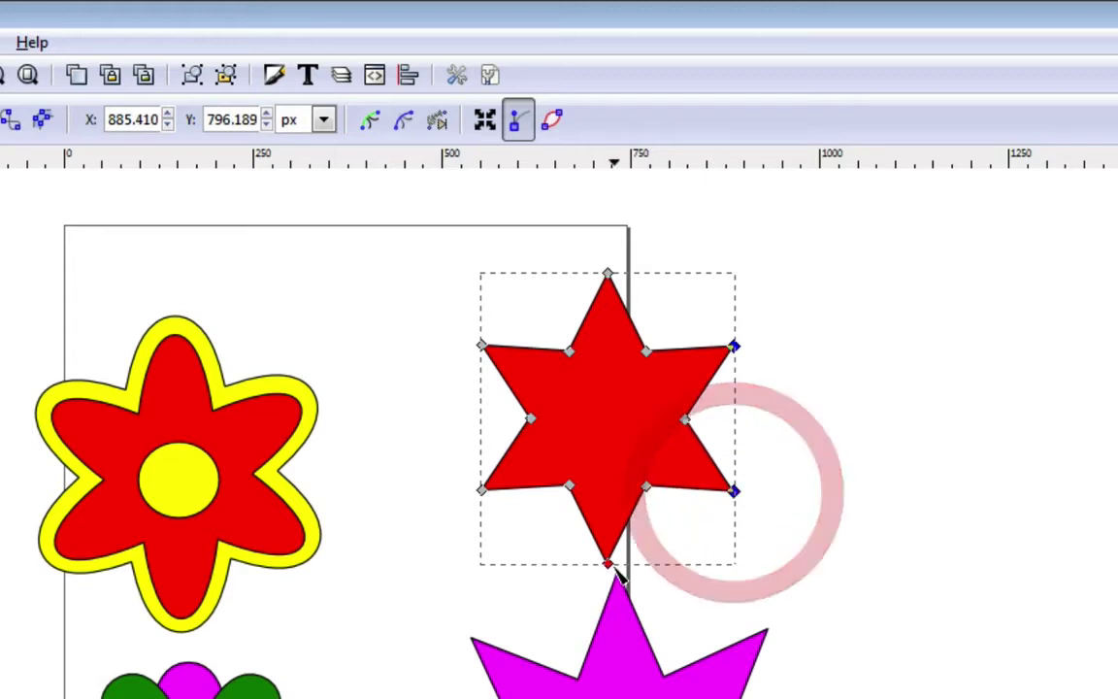
shift+click(607, 563)
shift+click(482, 490)
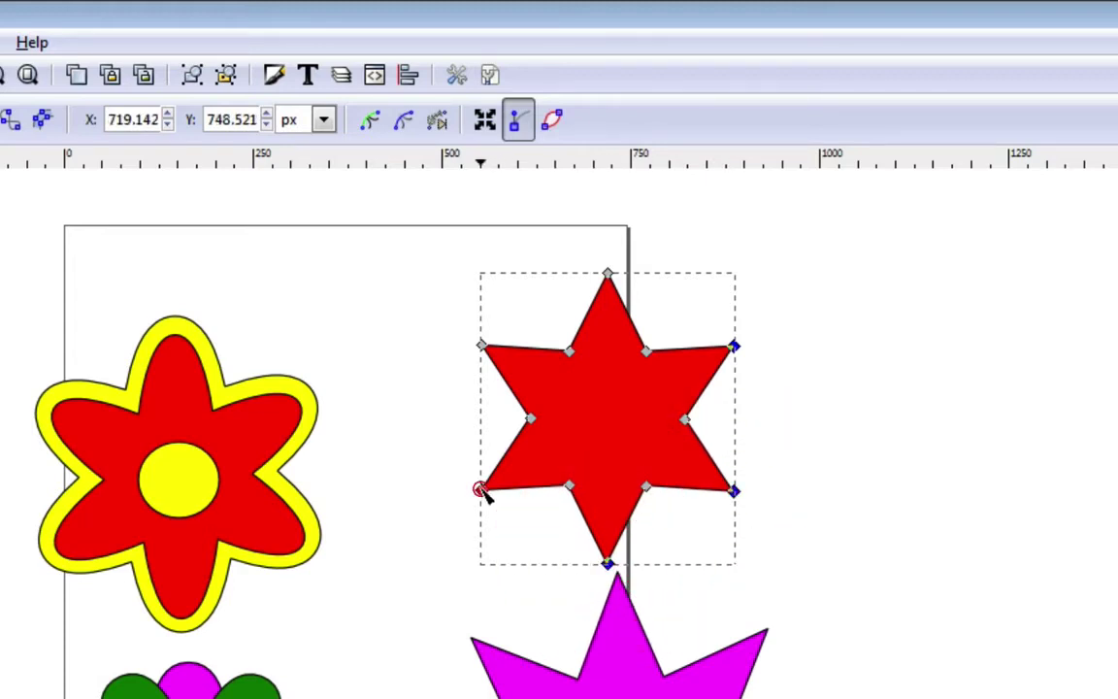
shift+click(481, 346)
shift+click(606, 275)
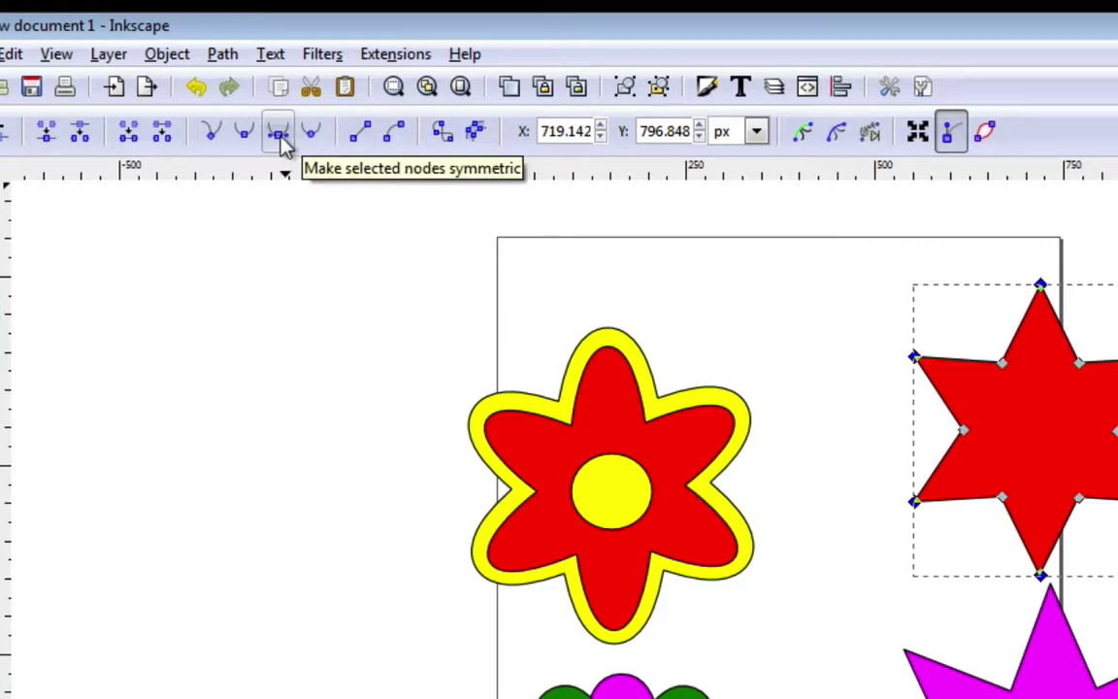
click(280, 136)
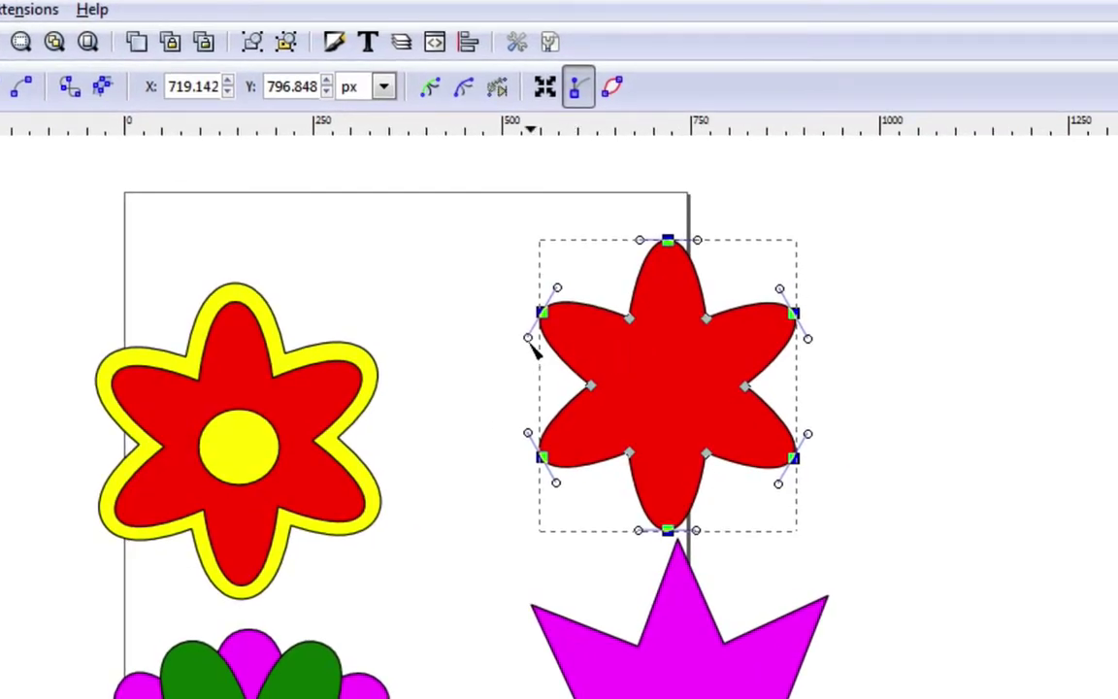
Drag the node handles on each point to round them into curved petals
drag(526, 341, 521, 349)
drag(527, 433, 521, 421)
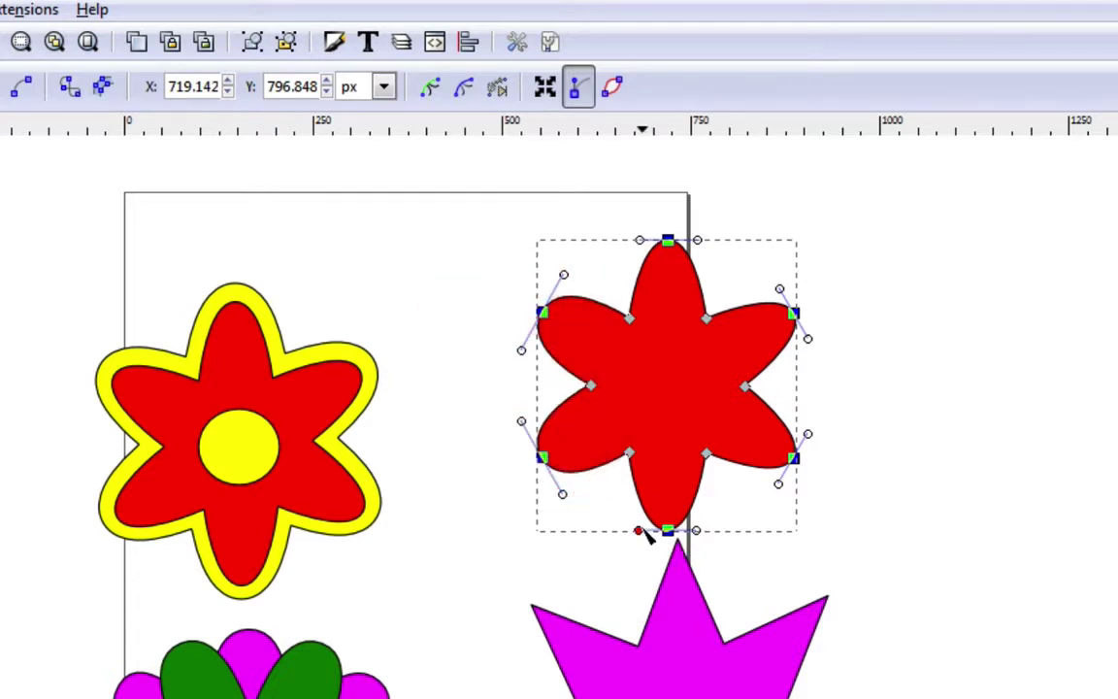
drag(638, 530, 627, 532)
drag(778, 483, 774, 492)
drag(807, 338, 811, 349)
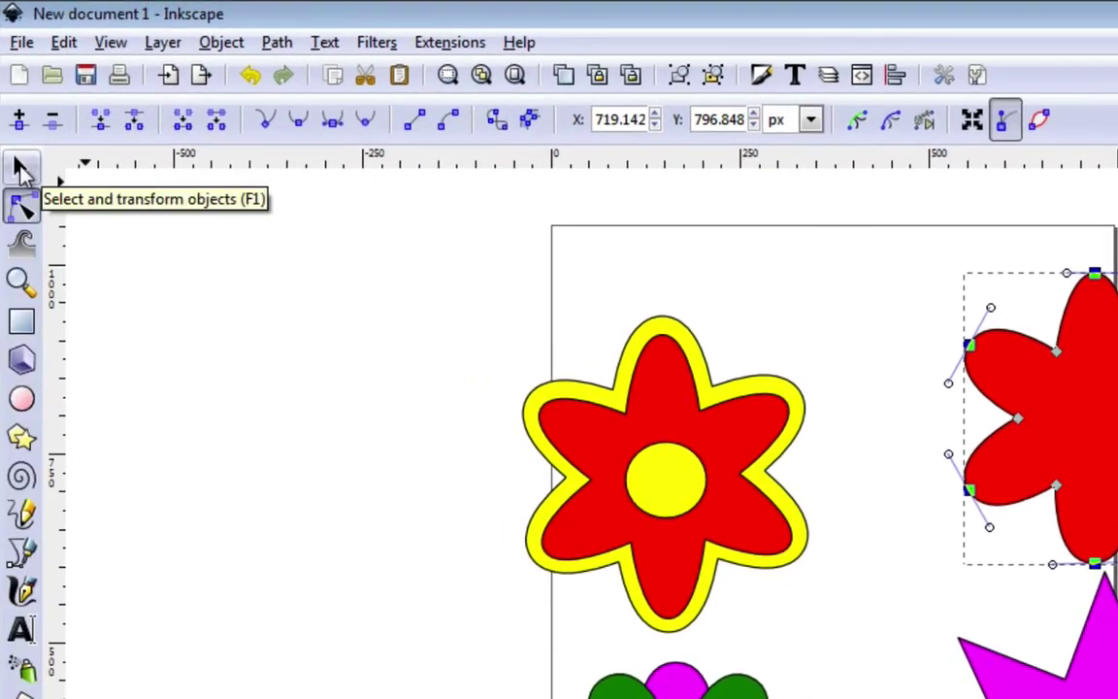
Create a linked offset of the red flower and enlarge it into a larger surrounding outline
click(22, 168)
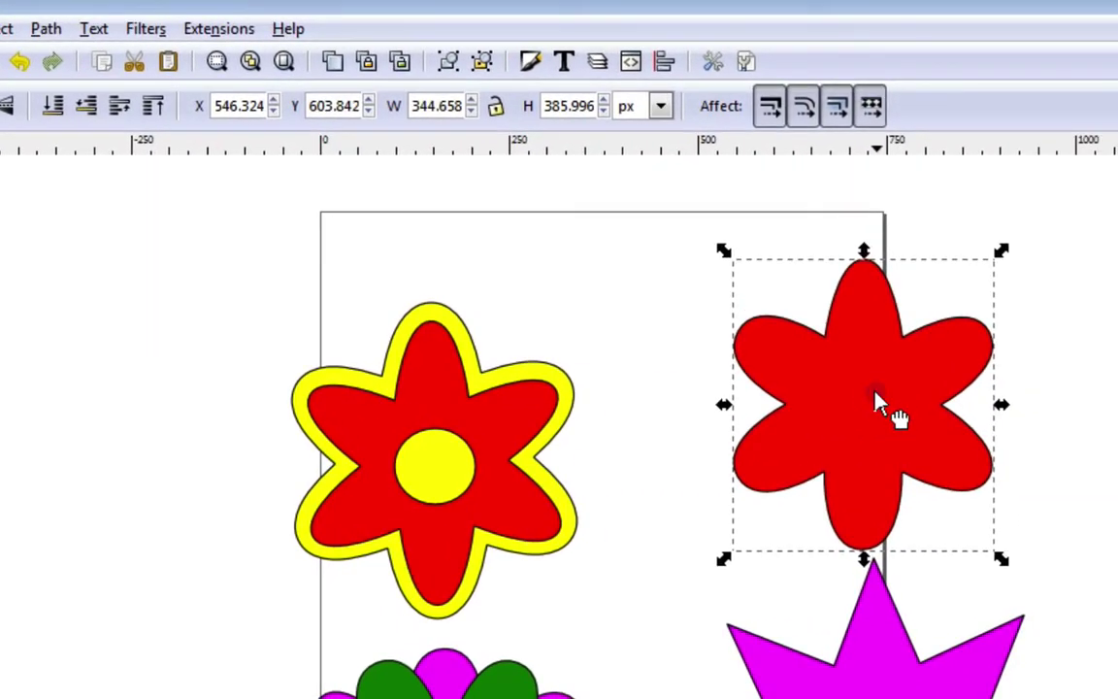
click(1100, 405)
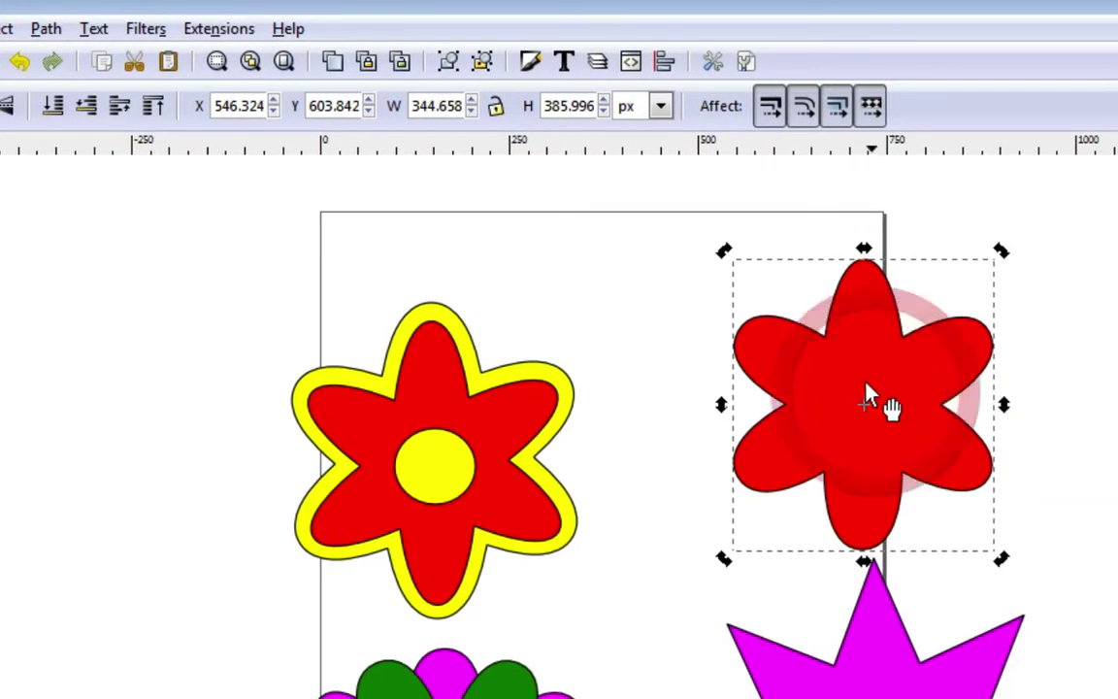
click(45, 29)
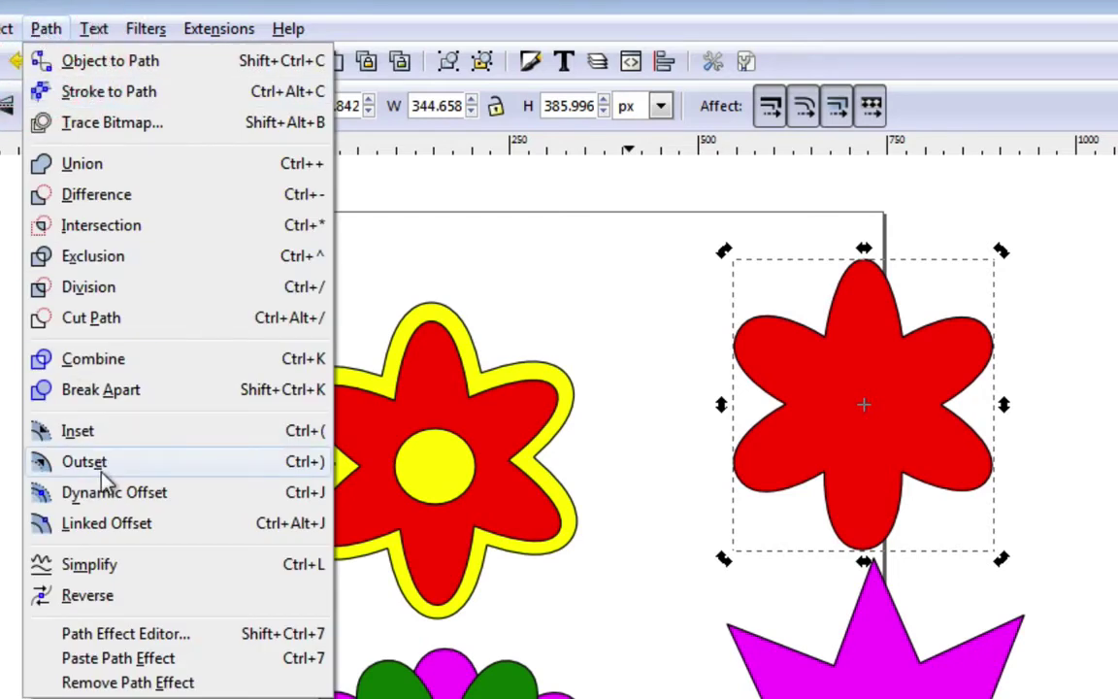
click(105, 526)
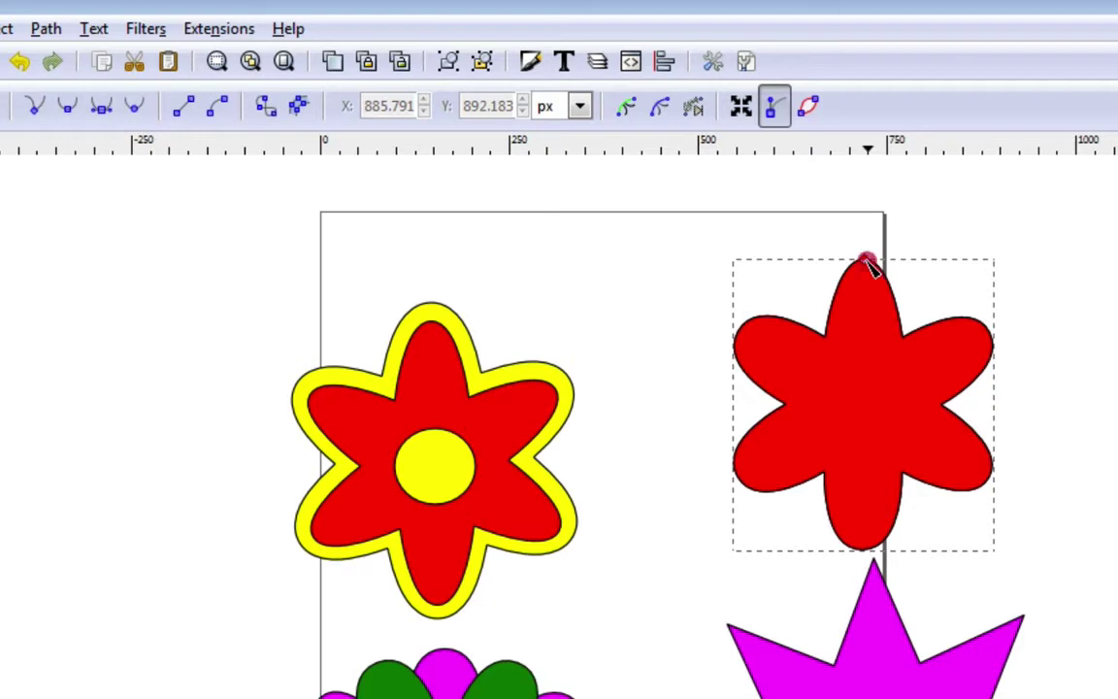
drag(866, 264, 862, 236)
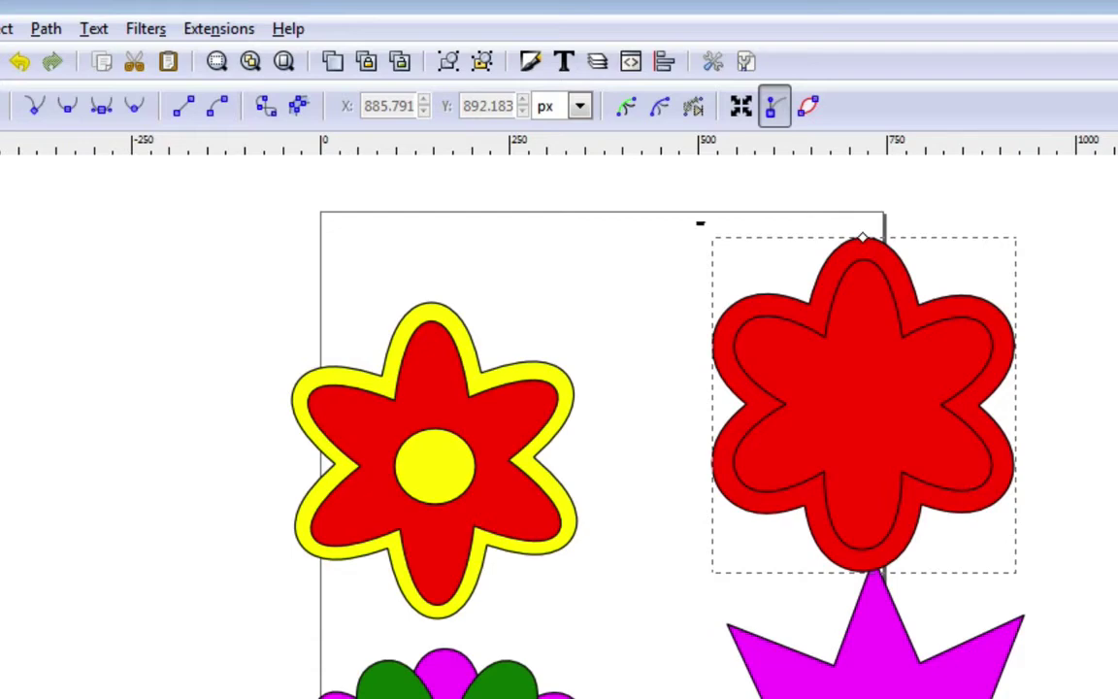
key(s)
click(45, 28)
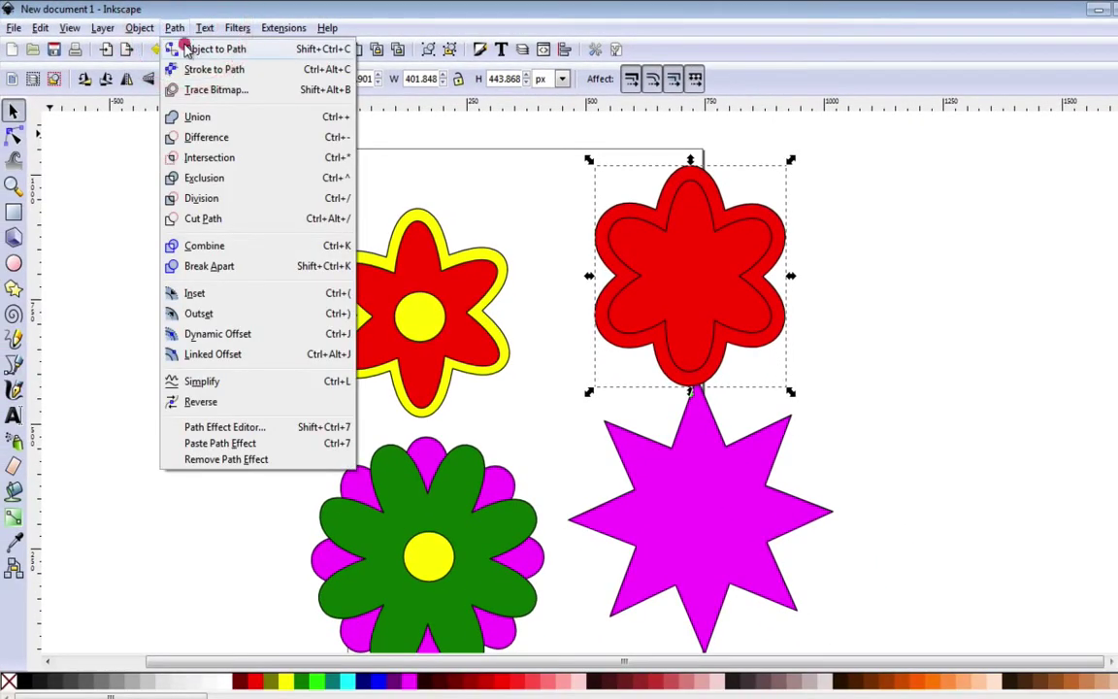
Convert the offset outline to a path and fill it yellow
click(184, 51)
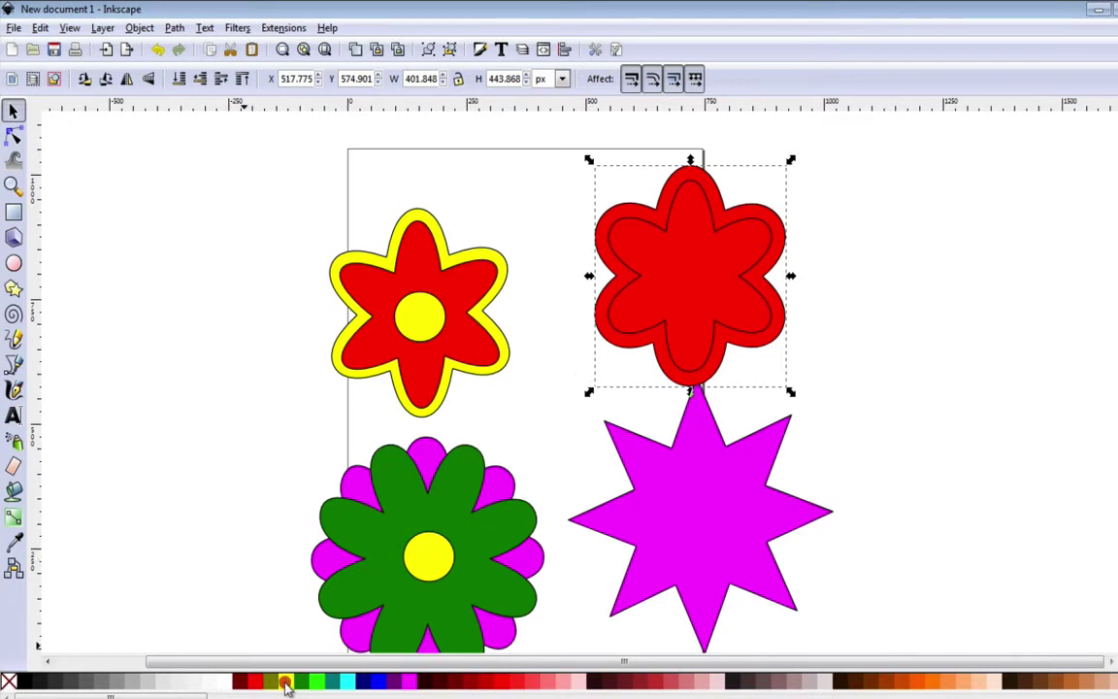
click(287, 683)
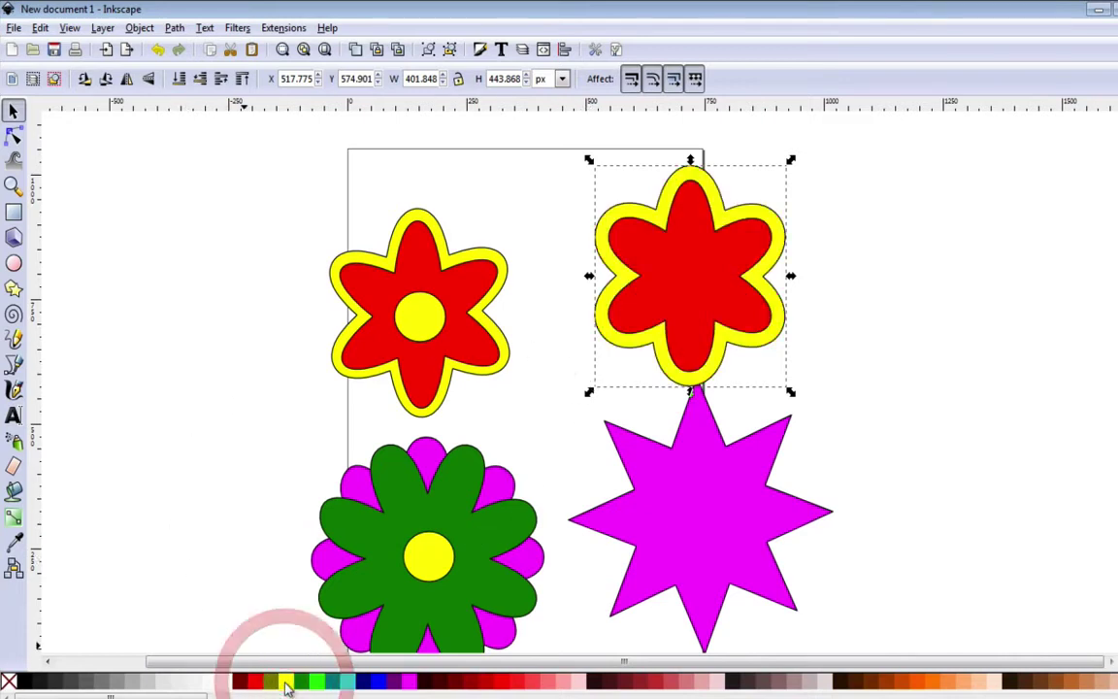
click(419, 321)
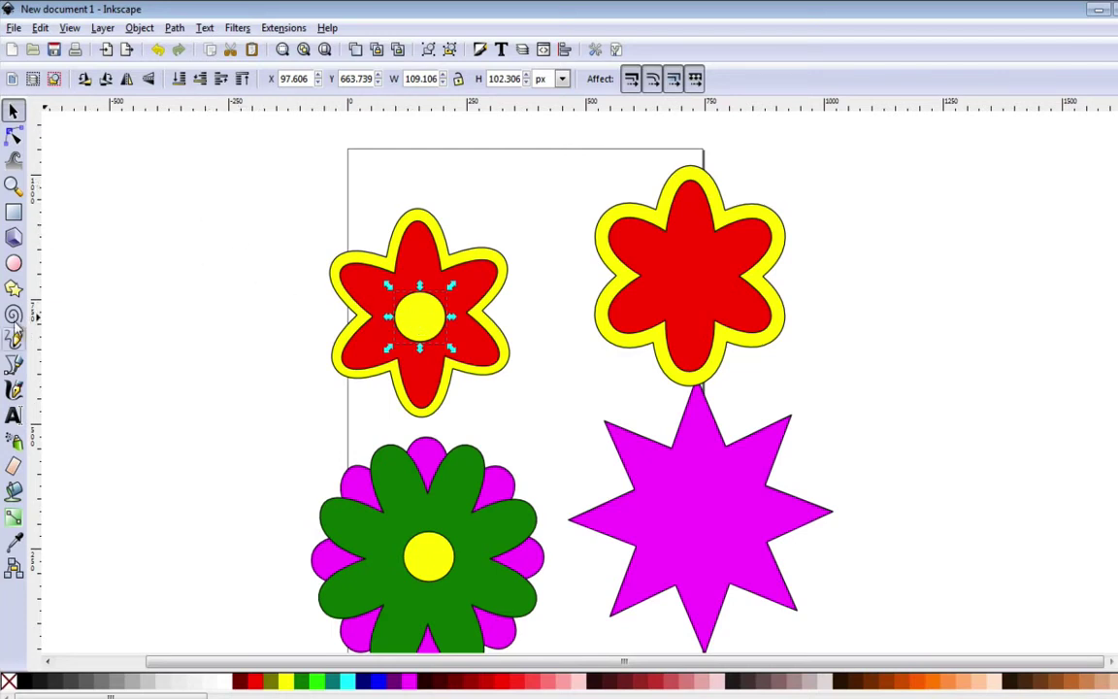
Draw a yellow circle, move it onto the red flower's centre, and convert it to a path
click(15, 263)
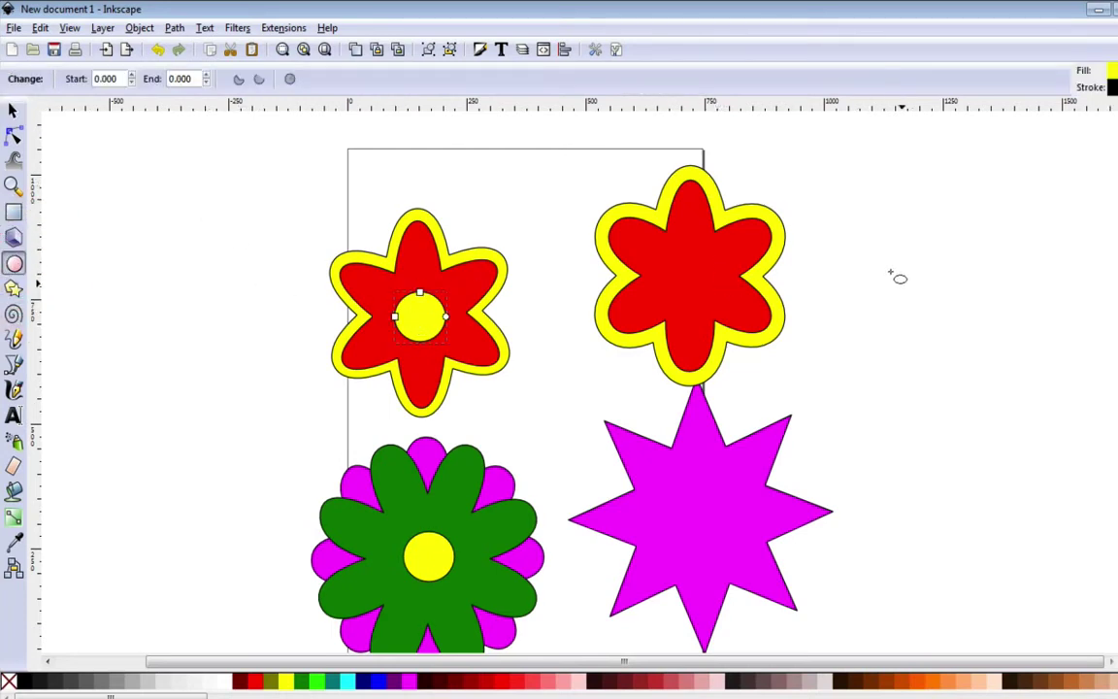
drag(853, 270, 911, 325)
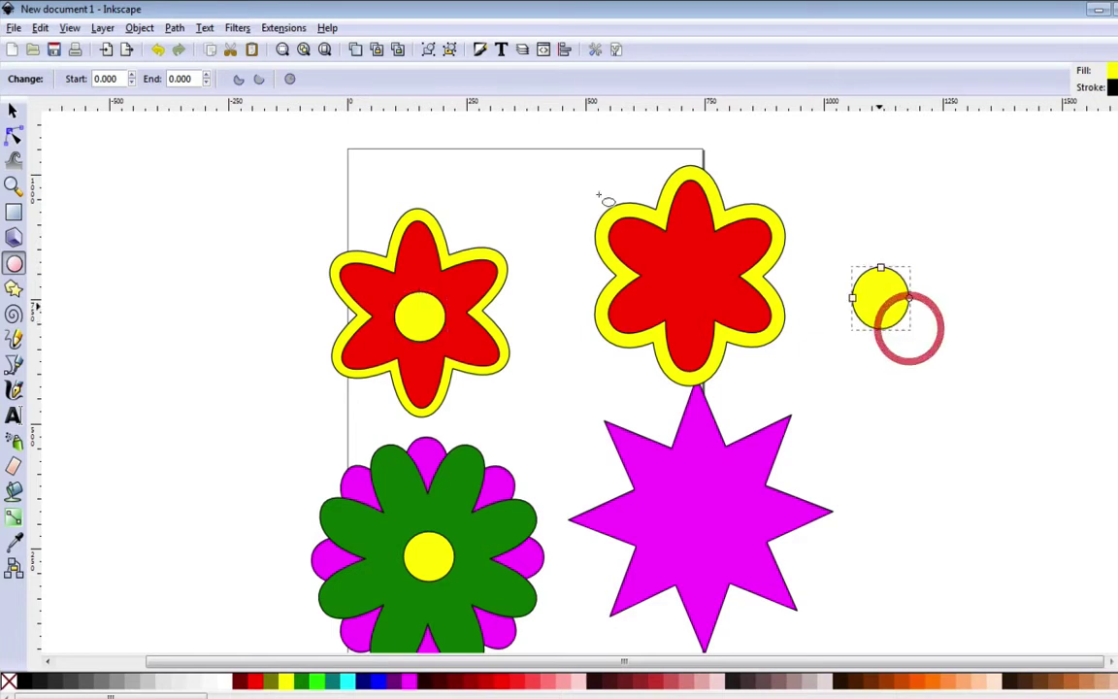
click(13, 109)
drag(878, 299, 702, 286)
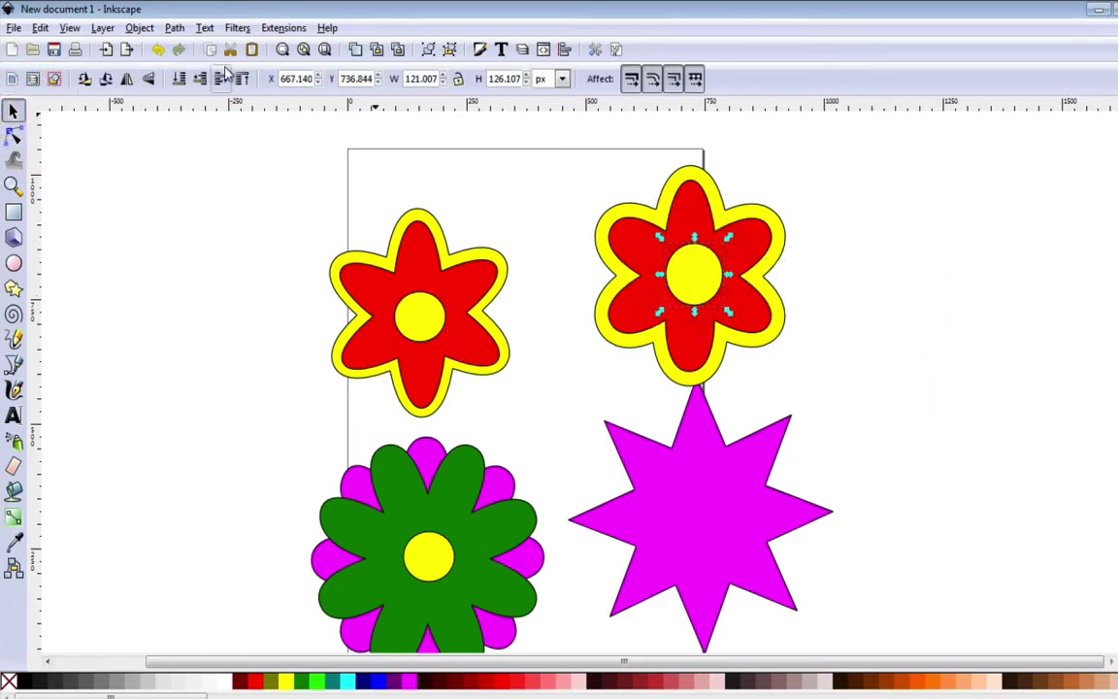
click(175, 27)
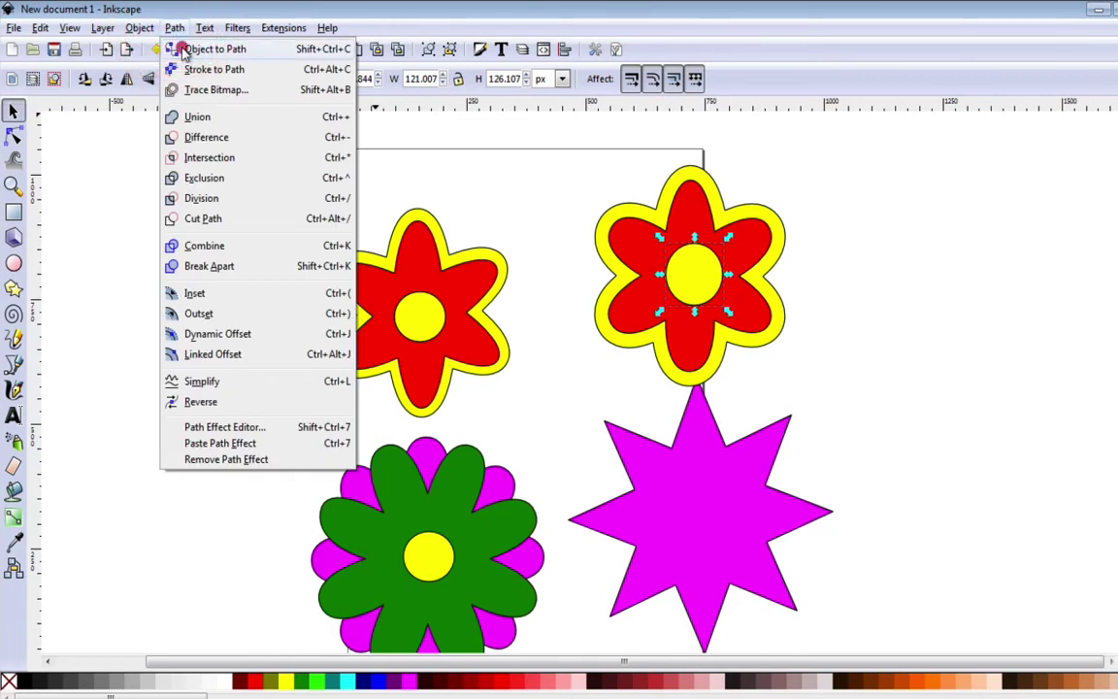
click(182, 50)
click(688, 281)
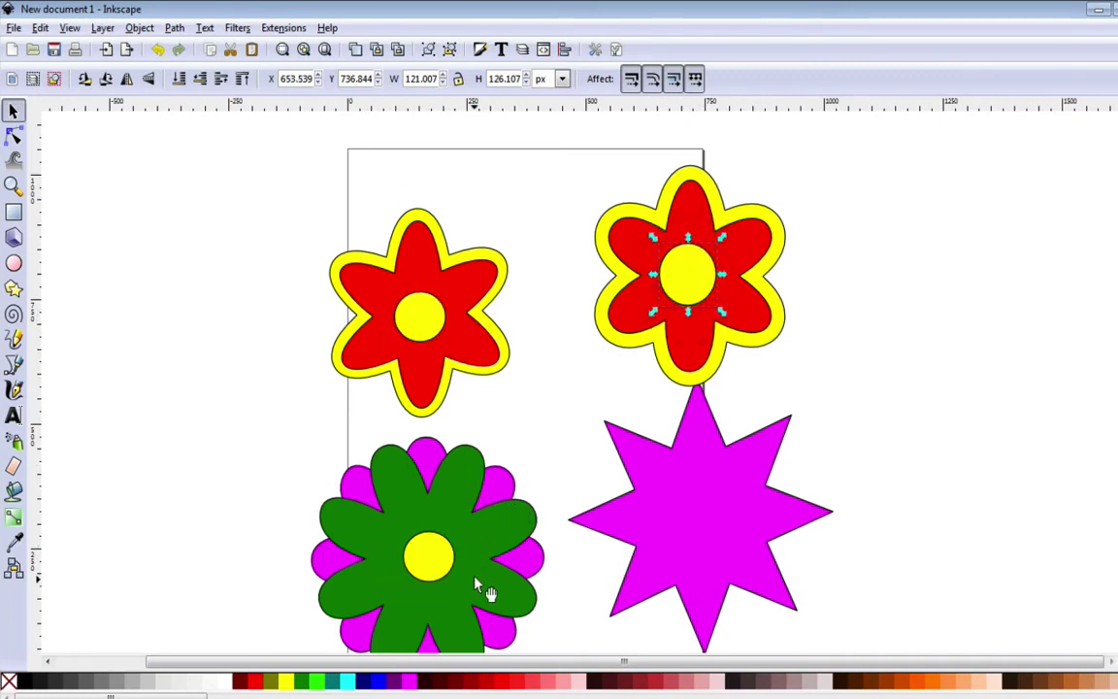
Move the green flower to the right of the star and select the magenta flower
drag(451, 534, 893, 522)
click(473, 521)
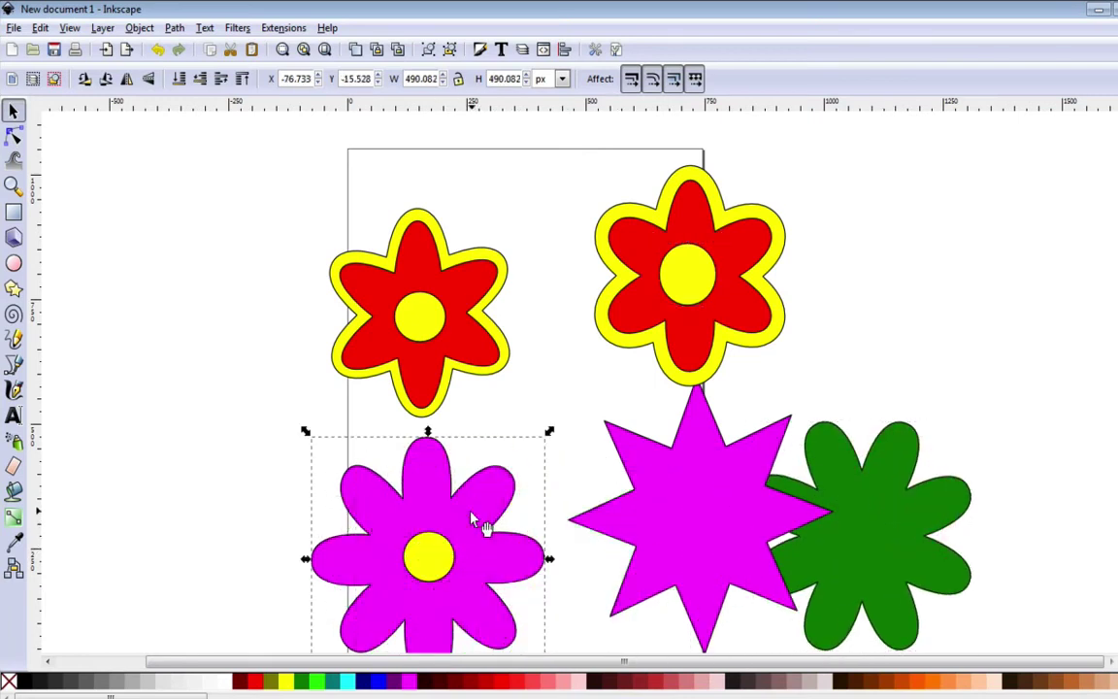
click(474, 521)
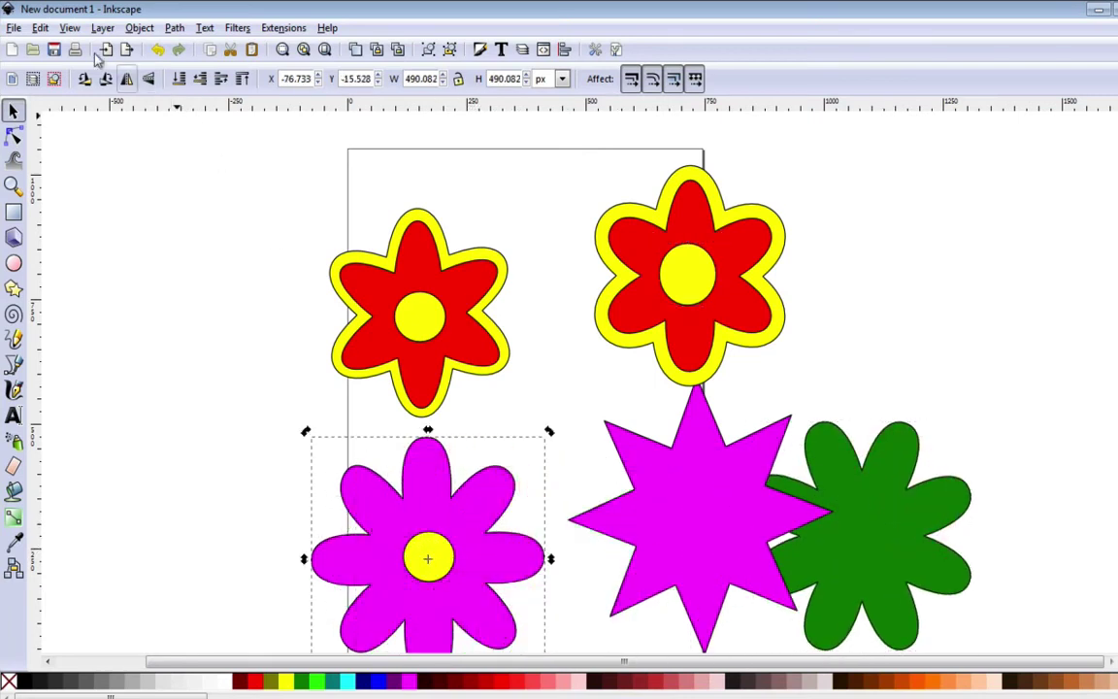
Duplicate the magenta flower, rotate the copy so petals interleave, and colour it green
click(39, 29)
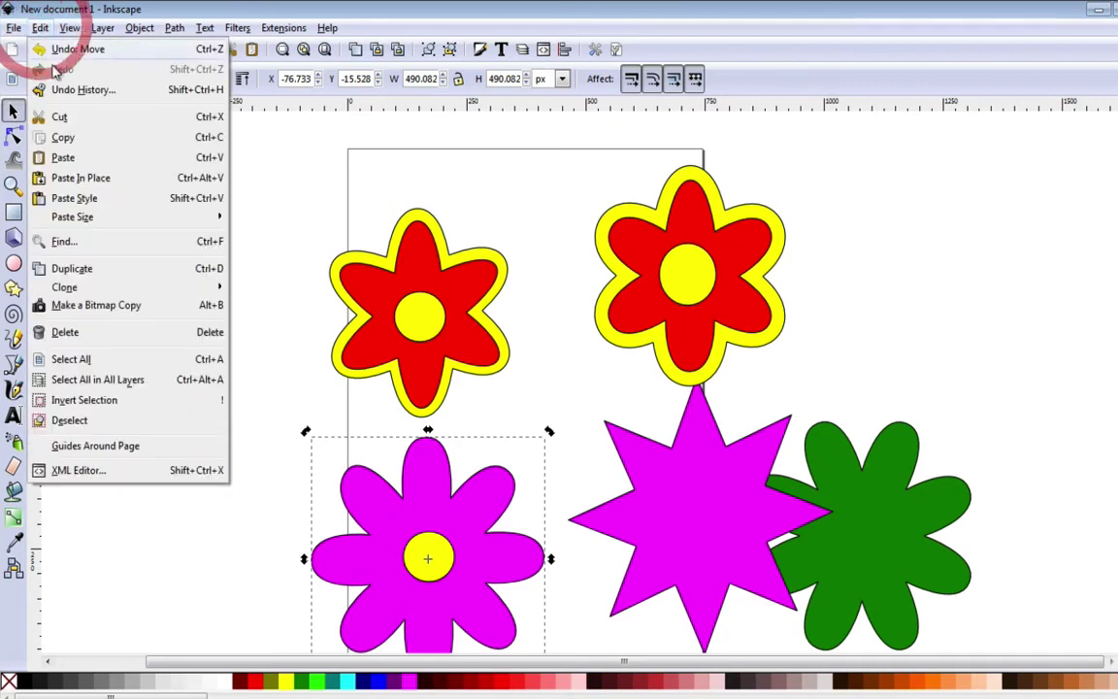
click(77, 274)
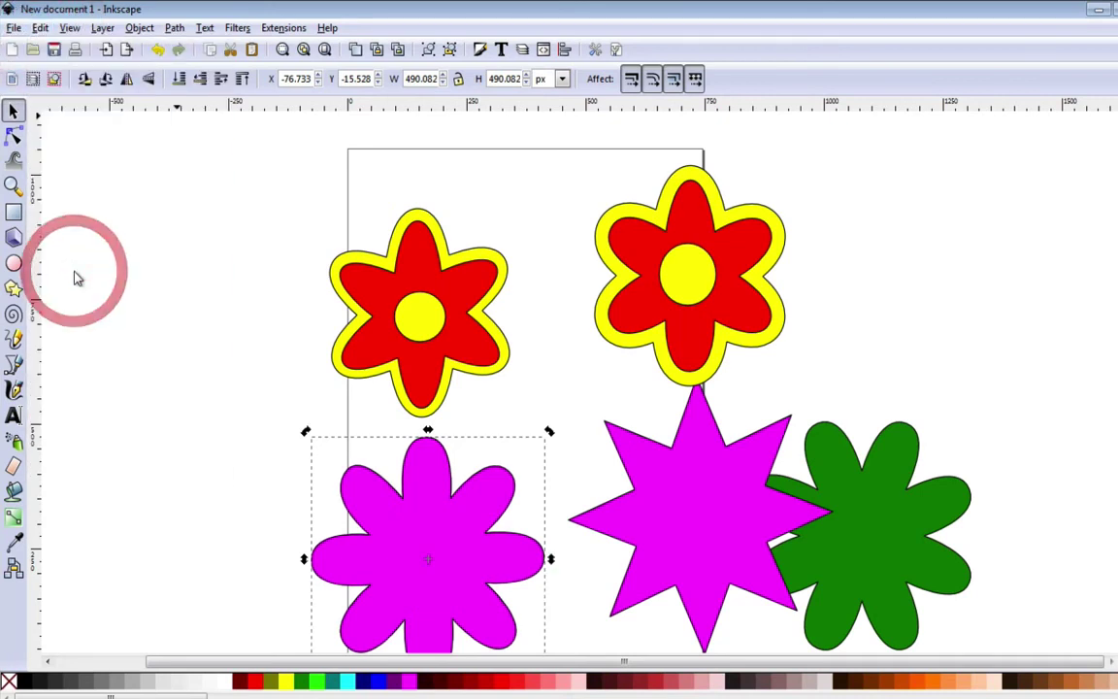
drag(306, 430, 363, 415)
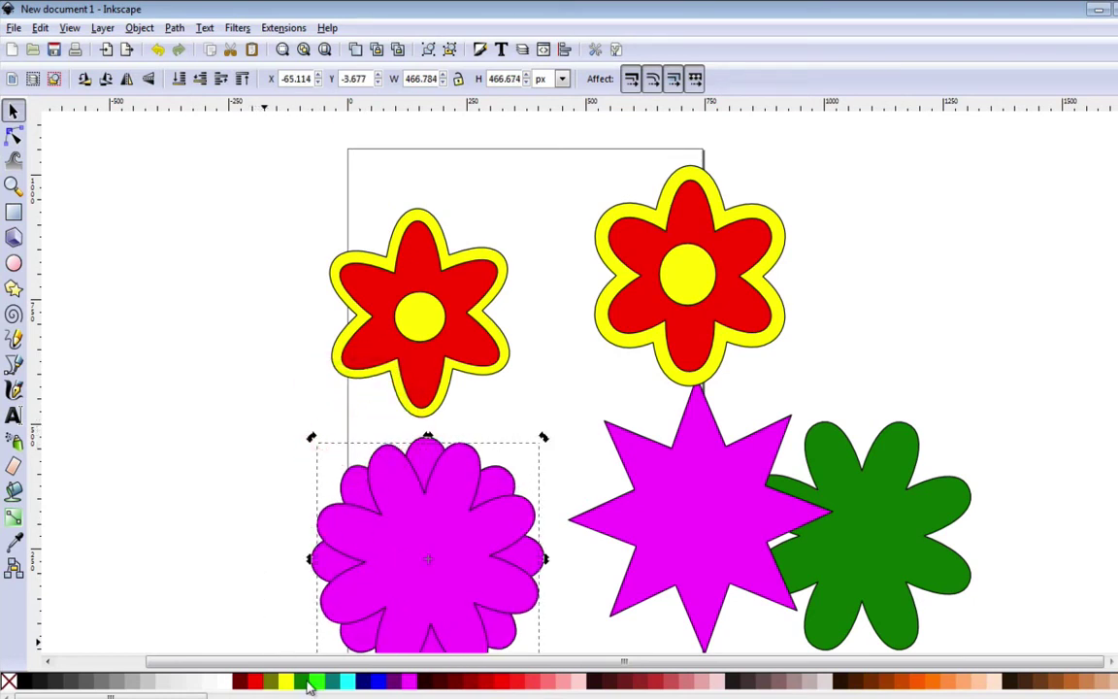
click(308, 686)
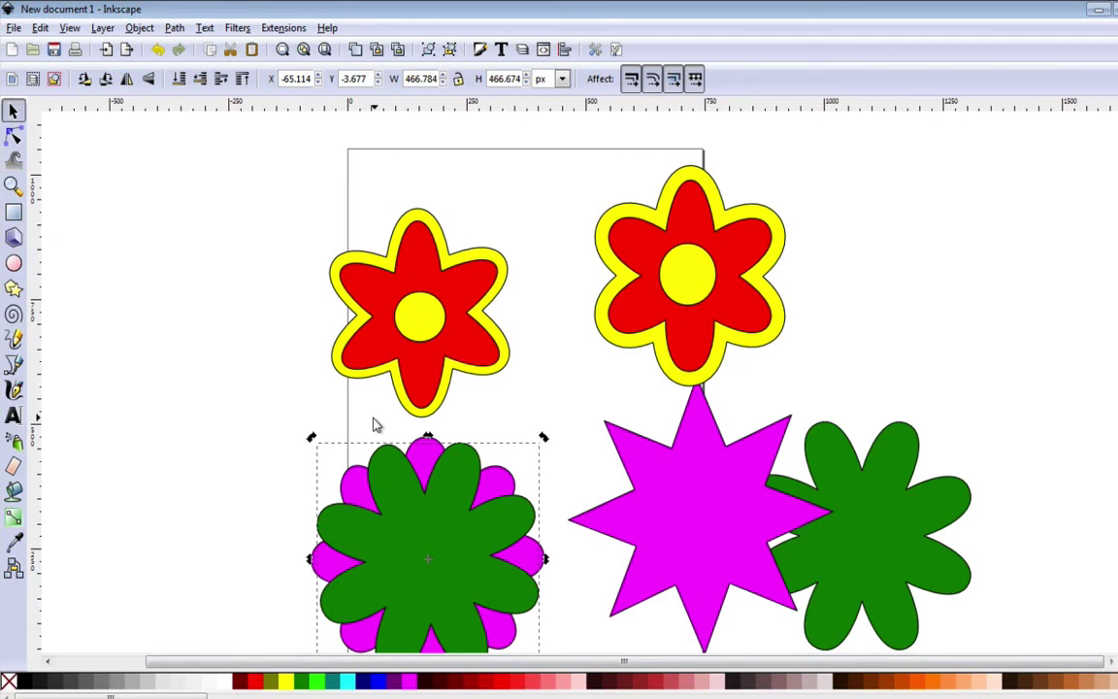
scroll(375, 432, down, 4)
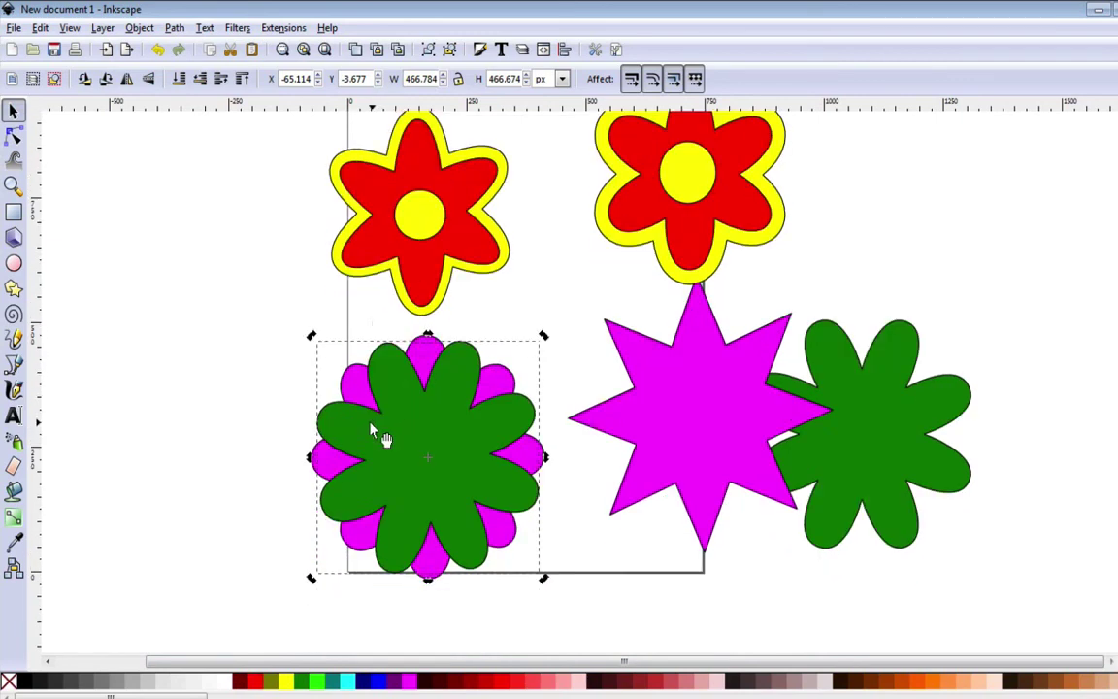
scroll(370, 428, up, 3)
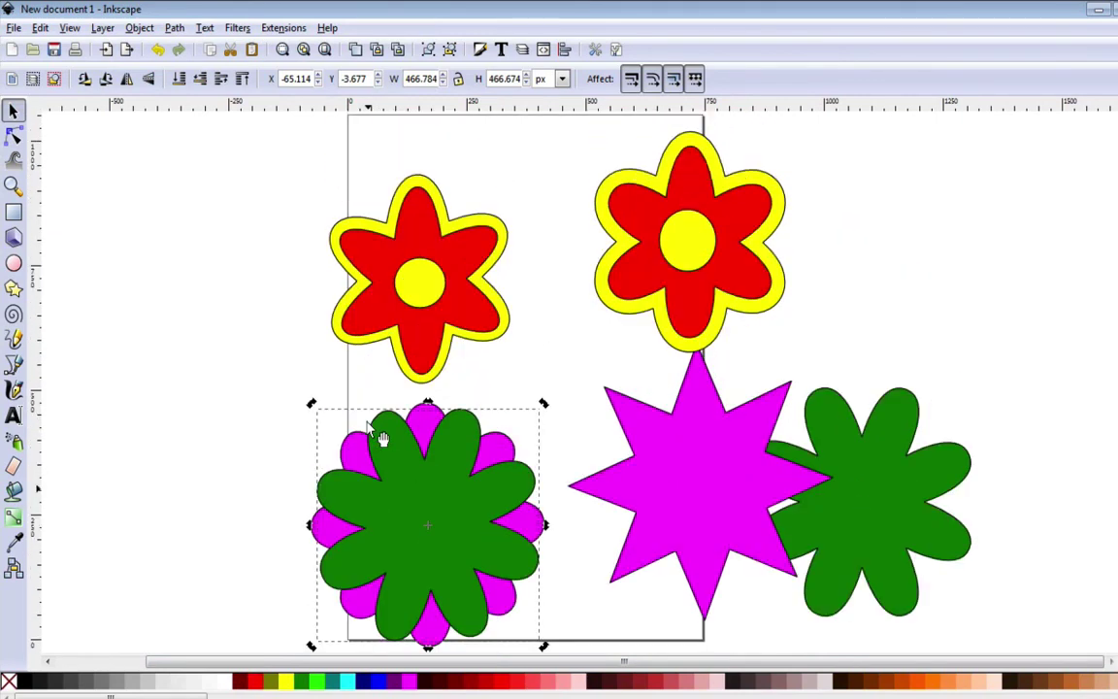